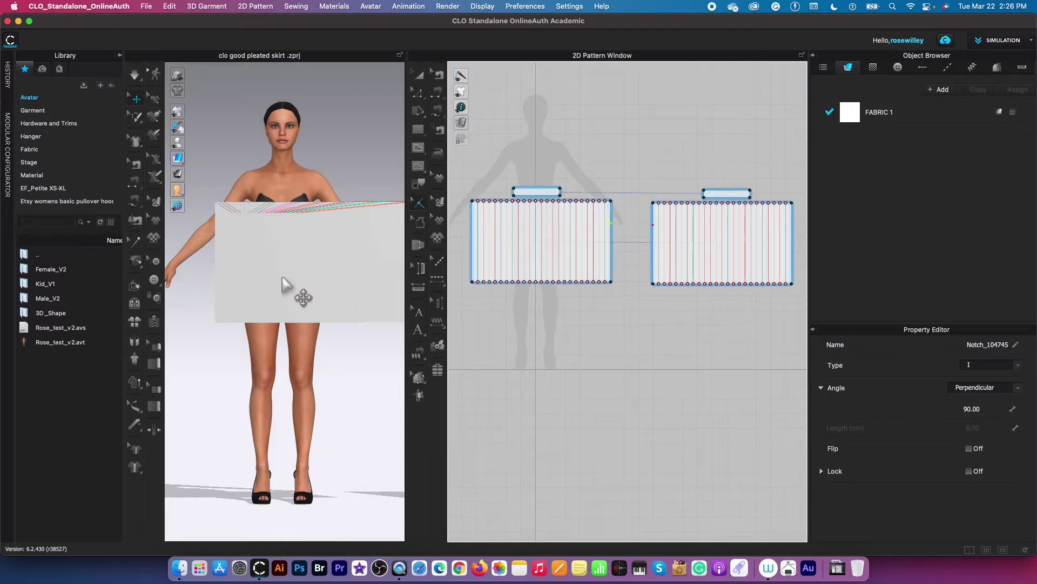
Activate the Transform Pattern tool and select both skirt pattern pieces together
key("a")
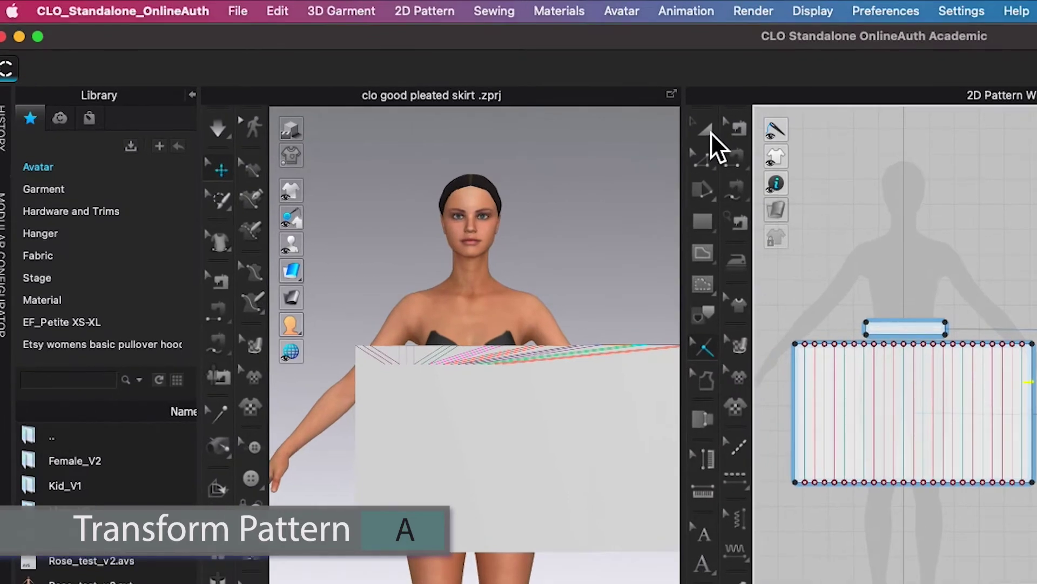
left_click(536, 99)
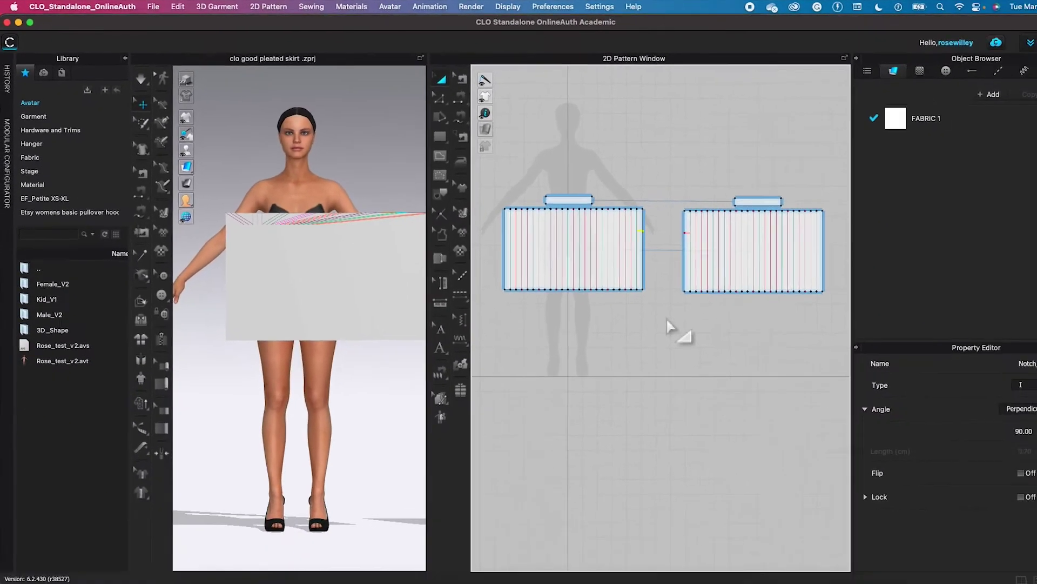
key("super+a")
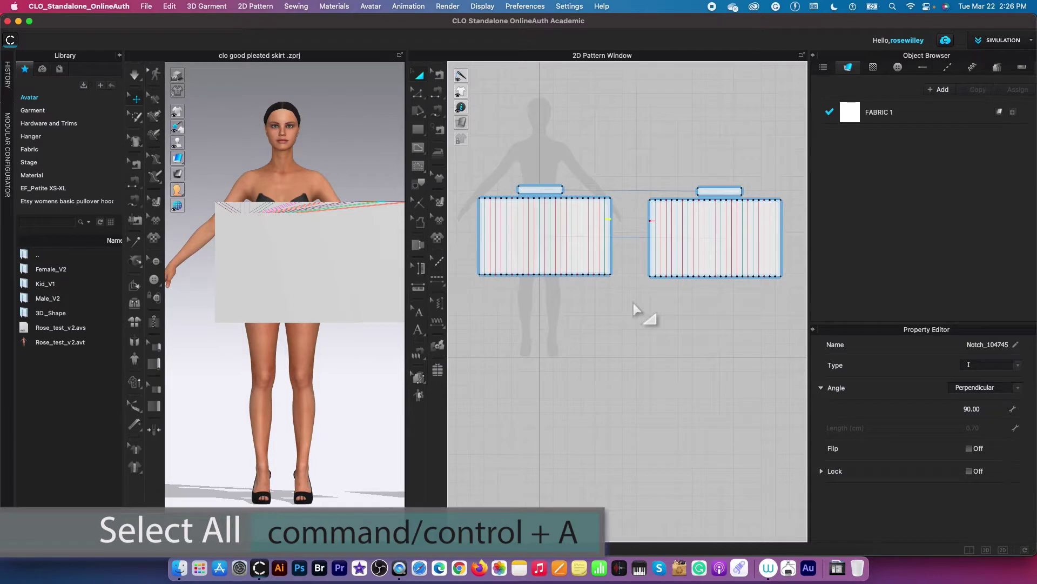
key("super+a")
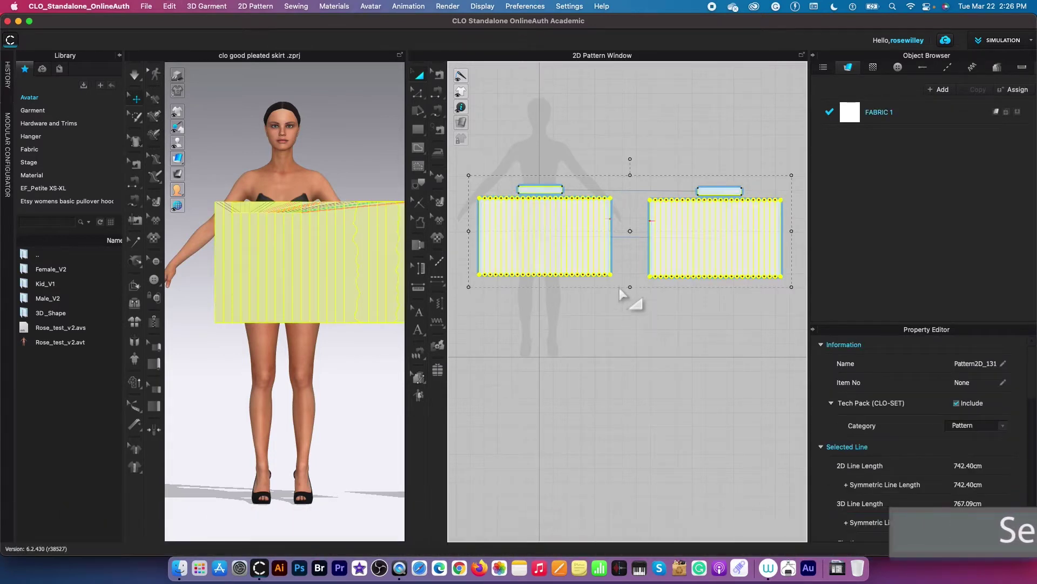
Move both pieces lower in the 2D layout and reset all 3D arrangement to match it
left_click_drag(554, 194, 670, 270)
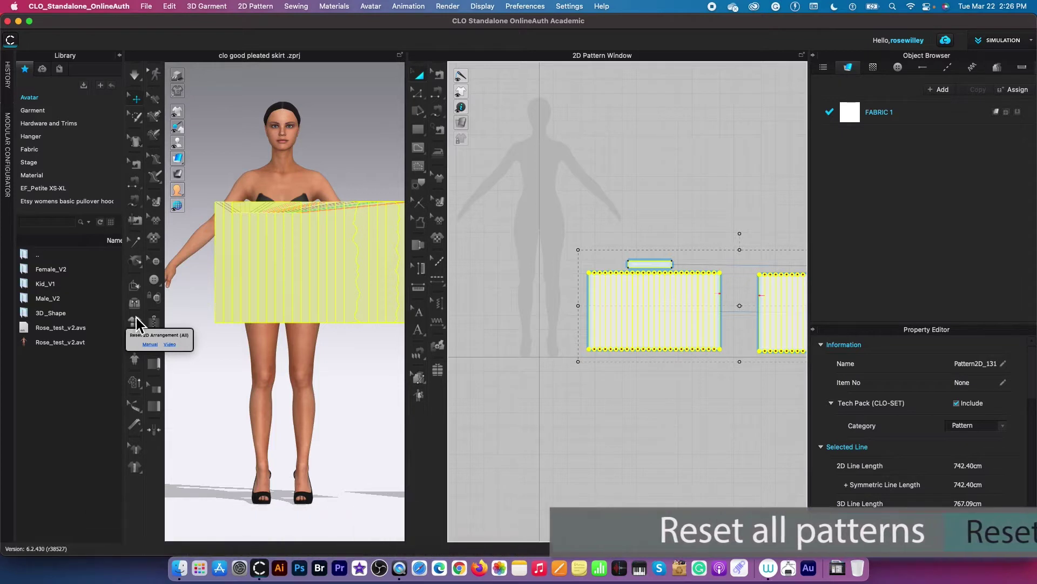
left_click(138, 322)
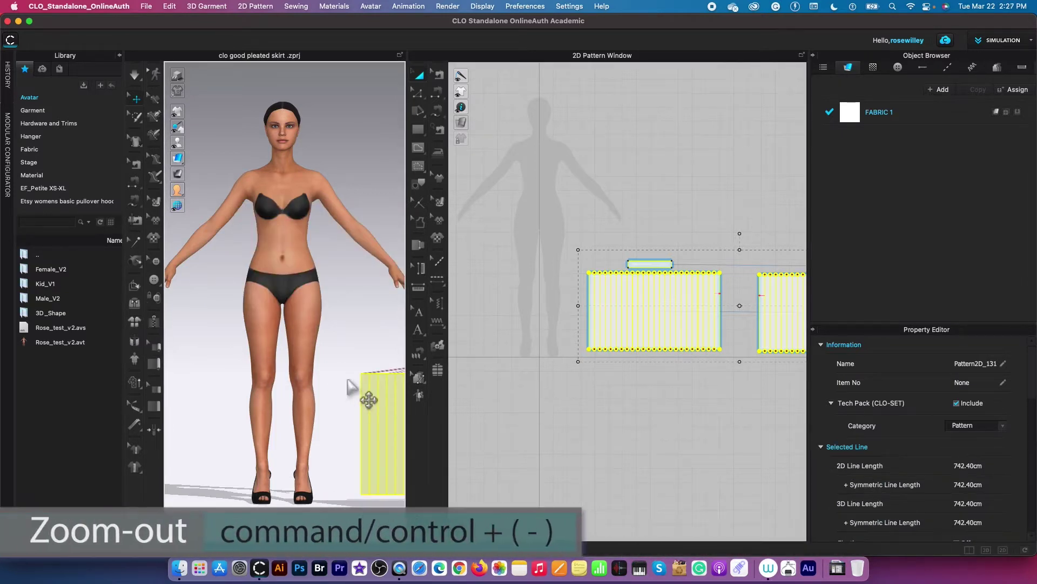
scroll(359, 392, "down", 5)
scroll(355, 392, "down", 5)
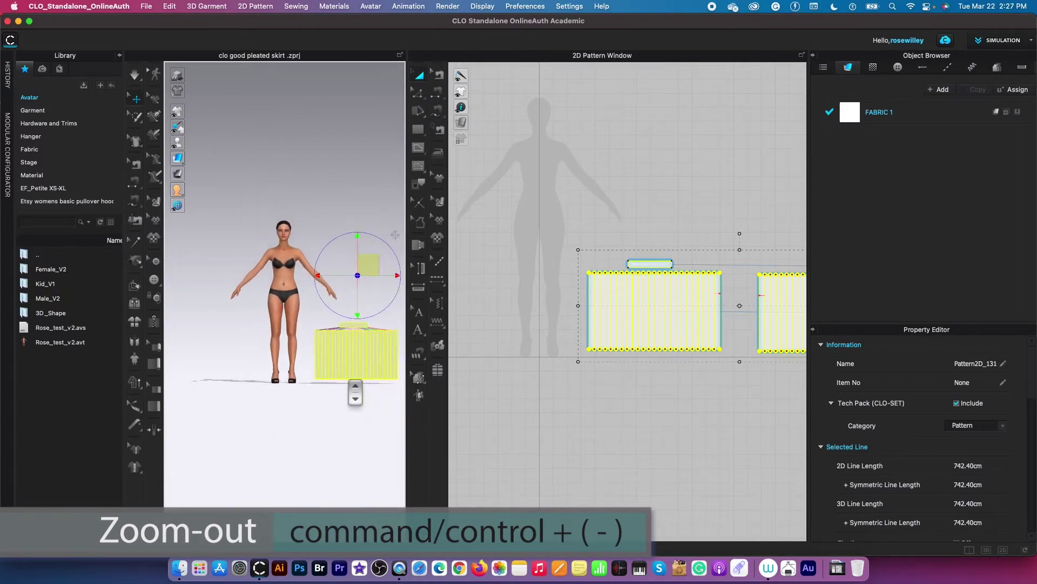
Bring both flat pieces beside the avatar into view in 3D and deselect them
left_click_drag(310, 397, 315, 413, "alt")
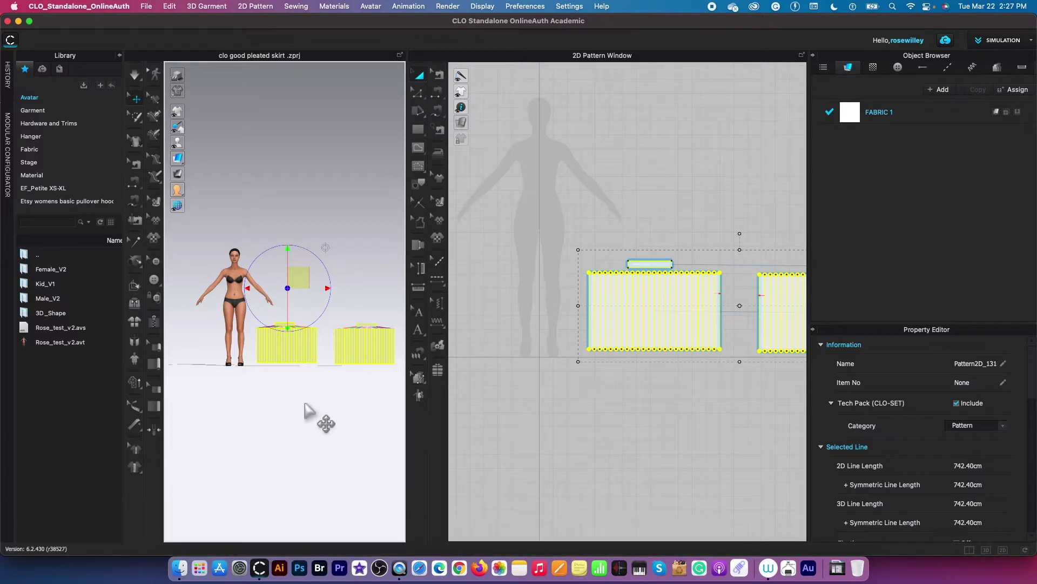
scroll(703, 414, "down", 1)
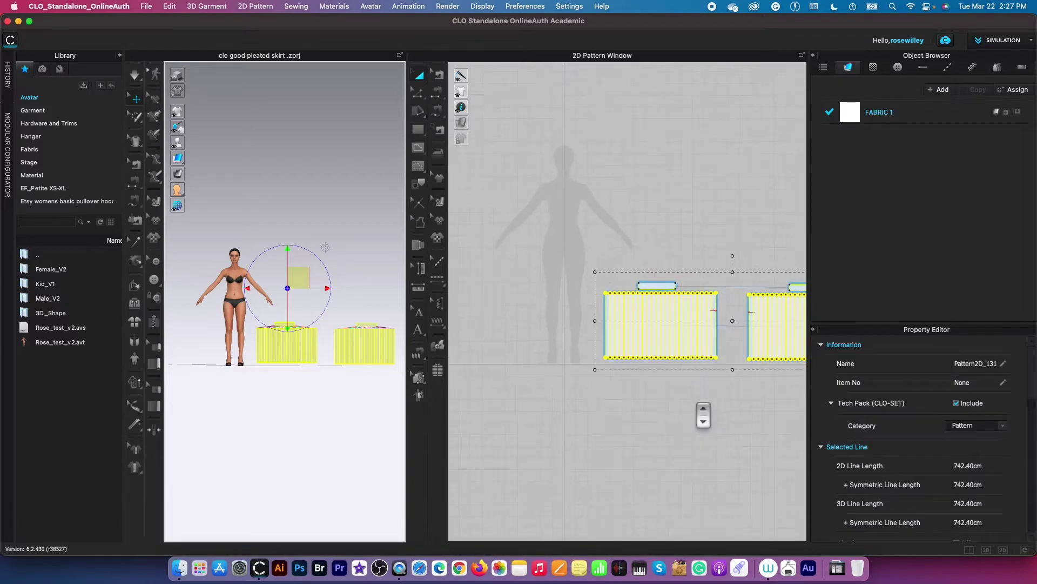
left_click_drag(703, 413, 639, 410, "alt")
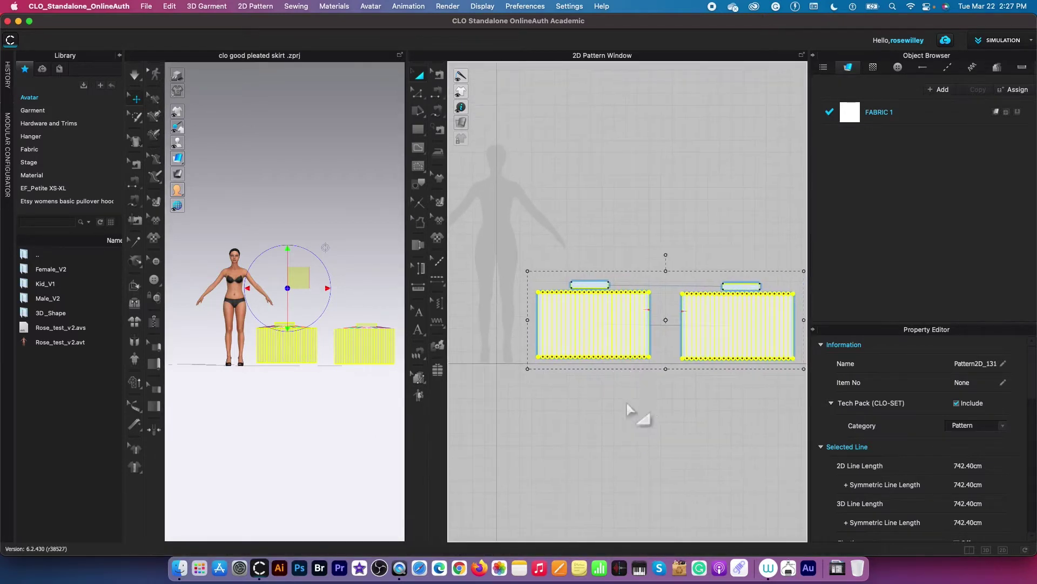
scroll(632, 413, "down", 1)
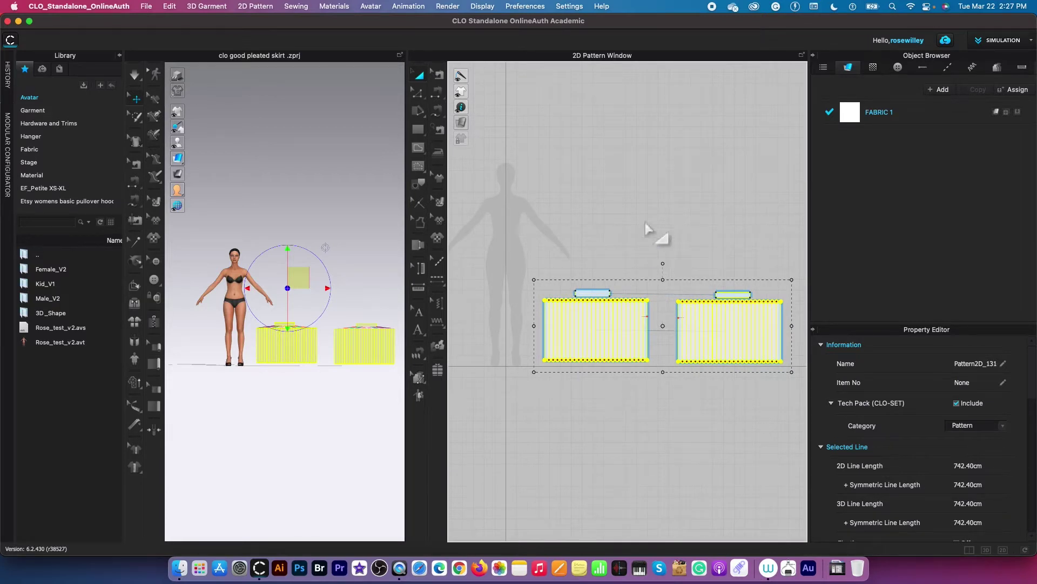
left_click(654, 199)
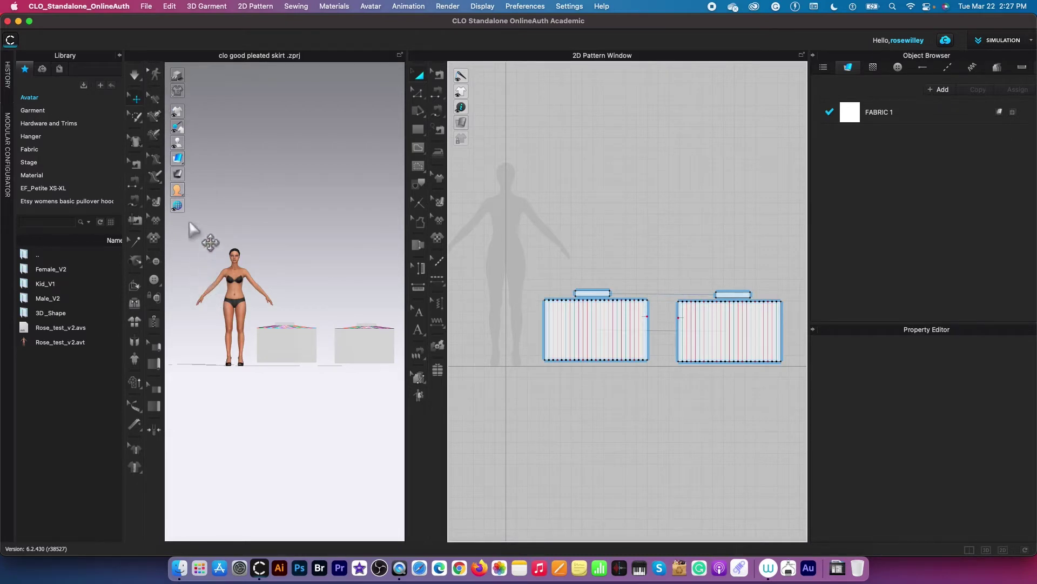
Turn on Show Arrangement Points from the avatar display flyout
mouse_move(184, 171)
mouse_move(181, 144)
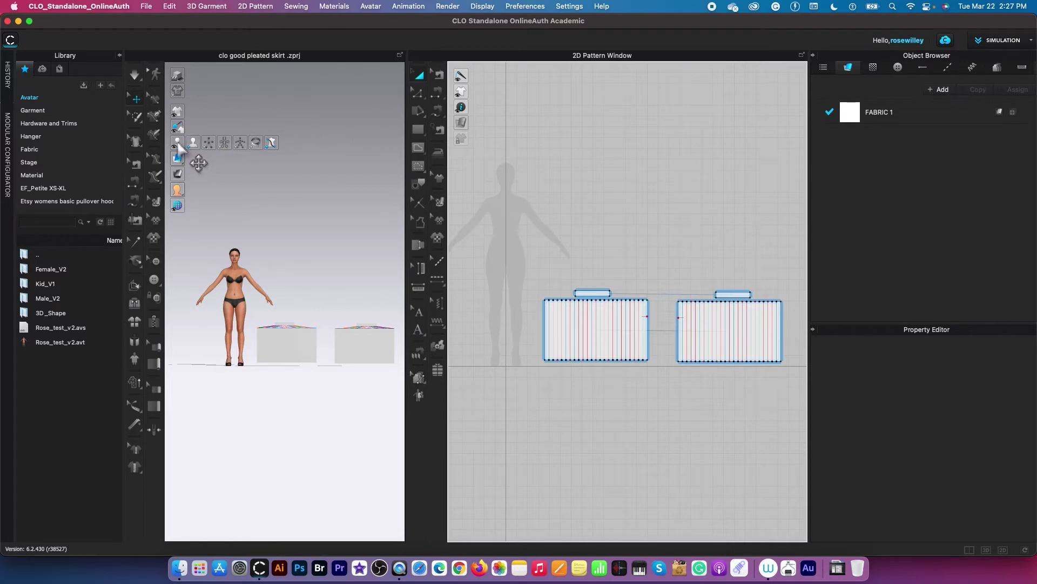
left_click(210, 142)
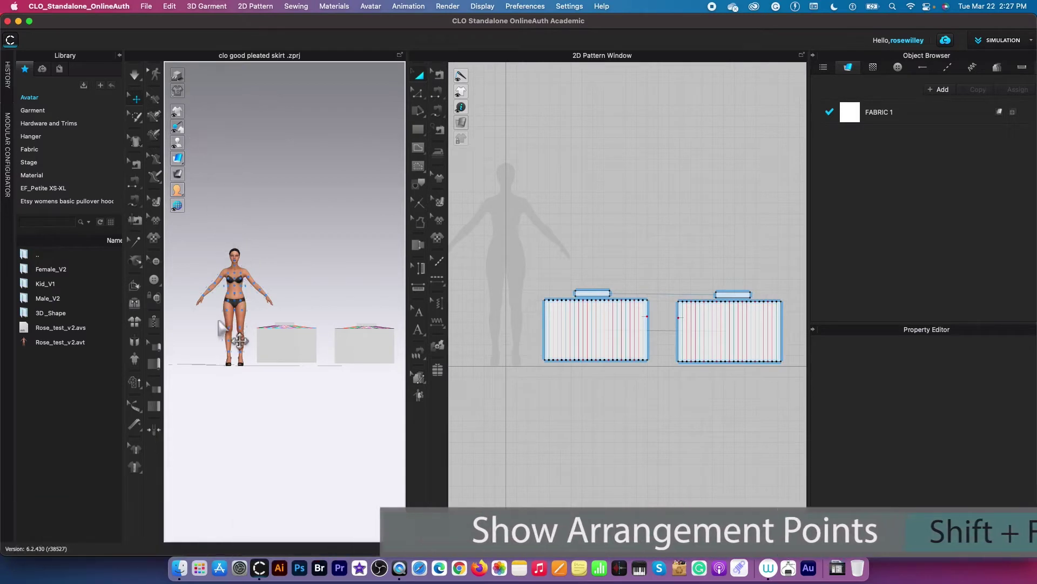
Zoom in and marquee-select the left skirt pattern piece in 2D
scroll(226, 333, "up", 1)
scroll(226, 338, "up", 3)
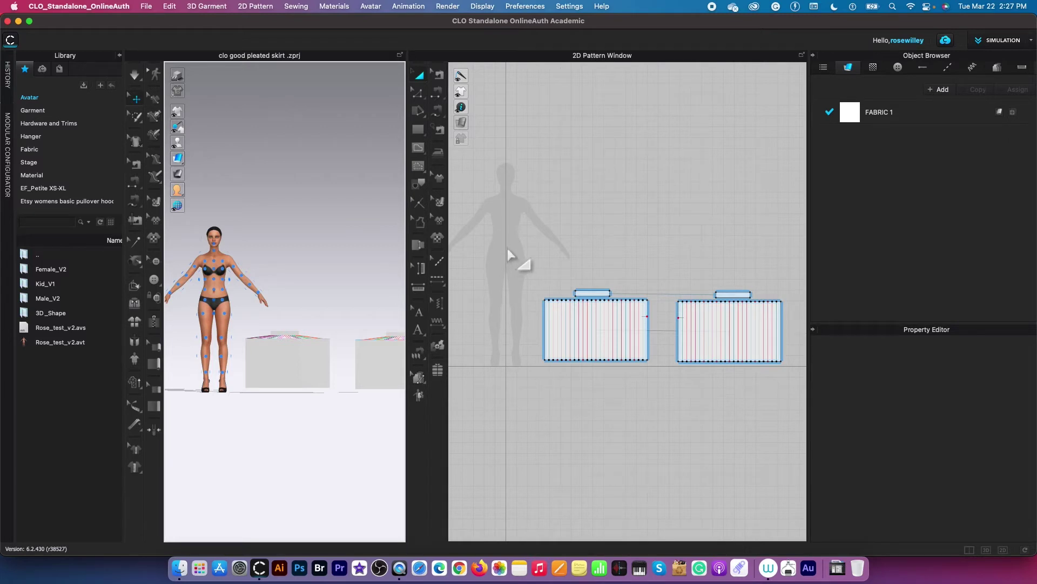
left_click_drag(503, 237, 657, 410)
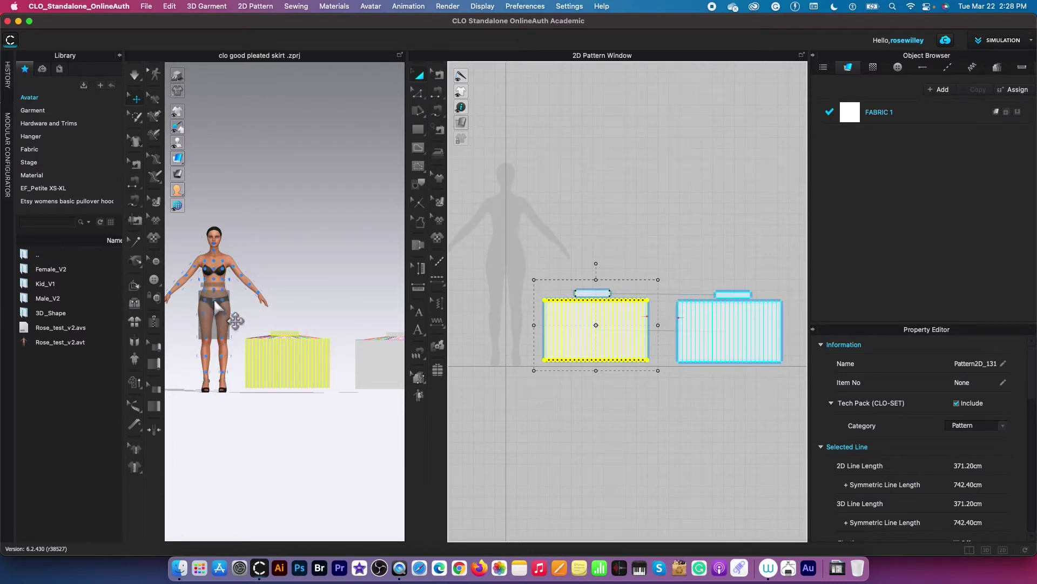
Place the left piece on the front-centre hip arrangement point and orbit to check its fit
left_click(215, 303)
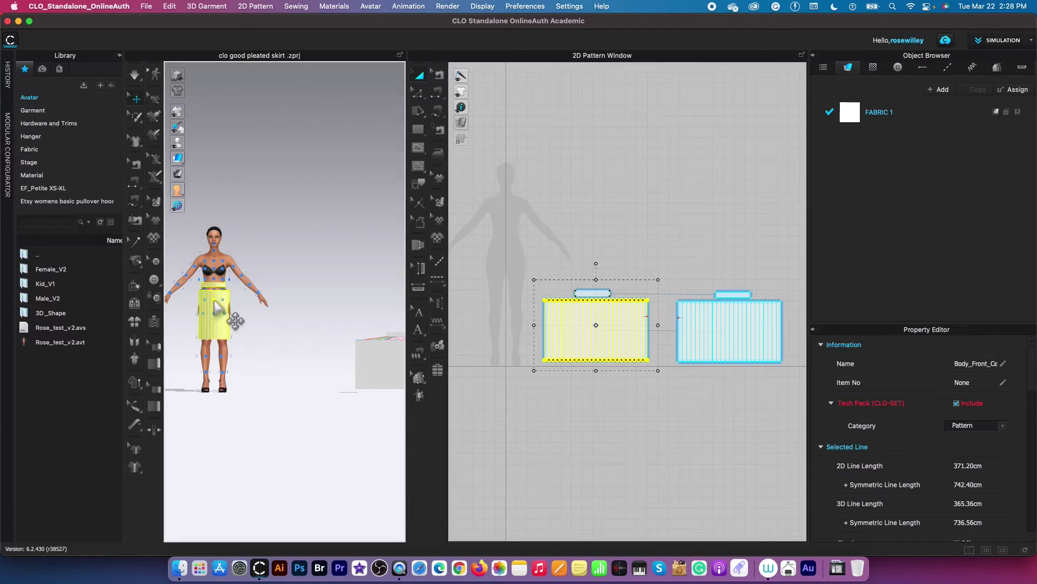
left_click(215, 301)
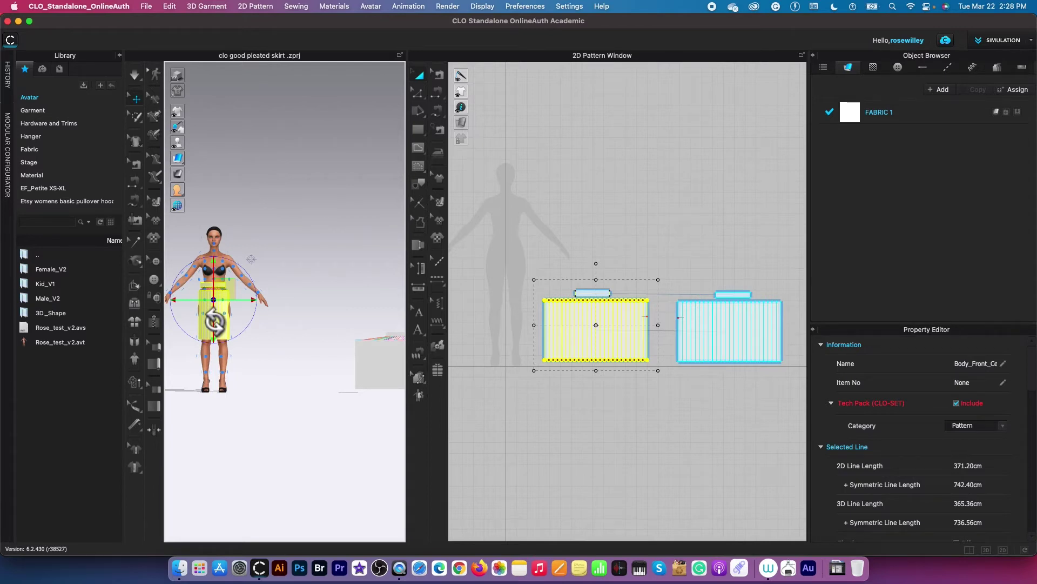
mouse_move(294, 347)
right_mouse_down()
mouse_move(167, 359)
mouse_move(205, 366)
mouse_move(317, 348)
mouse_move(280, 354)
right_mouse_up()
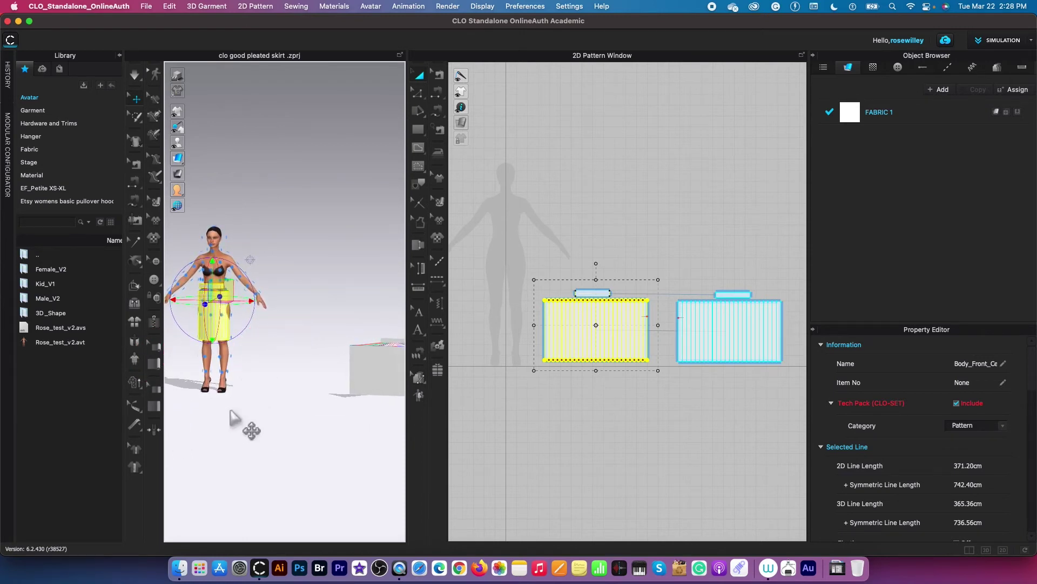
scroll(241, 436, "up", 2)
middle_click_drag(241, 451, 324, 424)
scroll(339, 344, "up", 4)
scroll(333, 396, "up", 4)
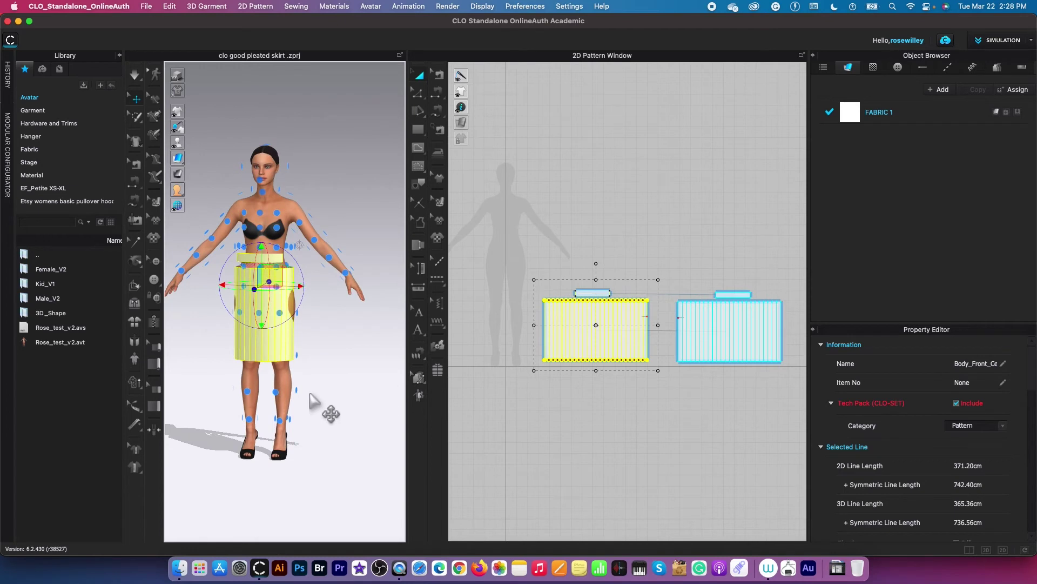
right_click_drag(310, 393, 326, 400)
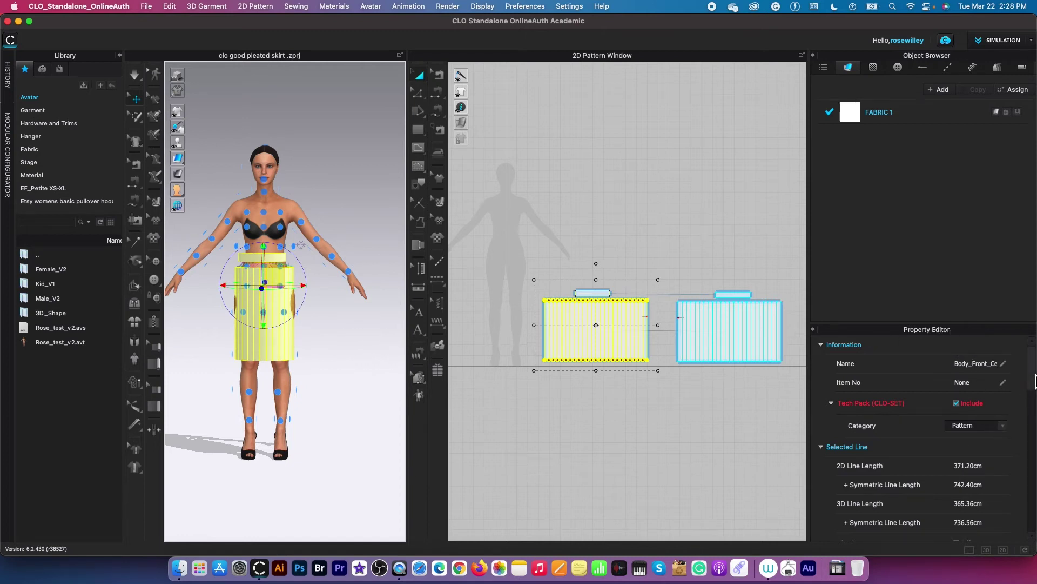
Change the front piece's Arrangement Shape Style from Curved to Flat, then view from behind
left_click_drag(1032, 381, 1026, 514)
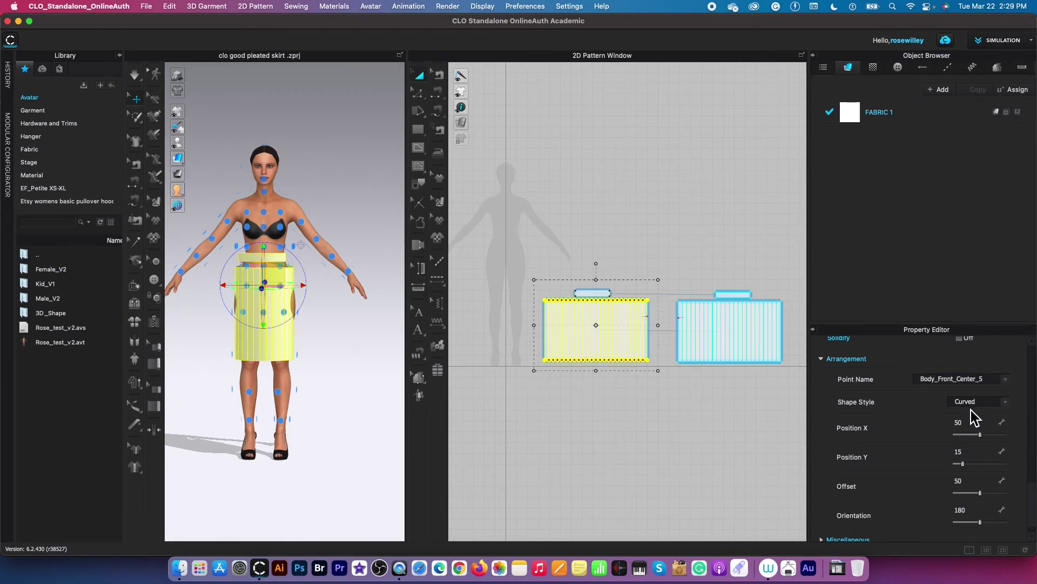
left_click(1004, 403)
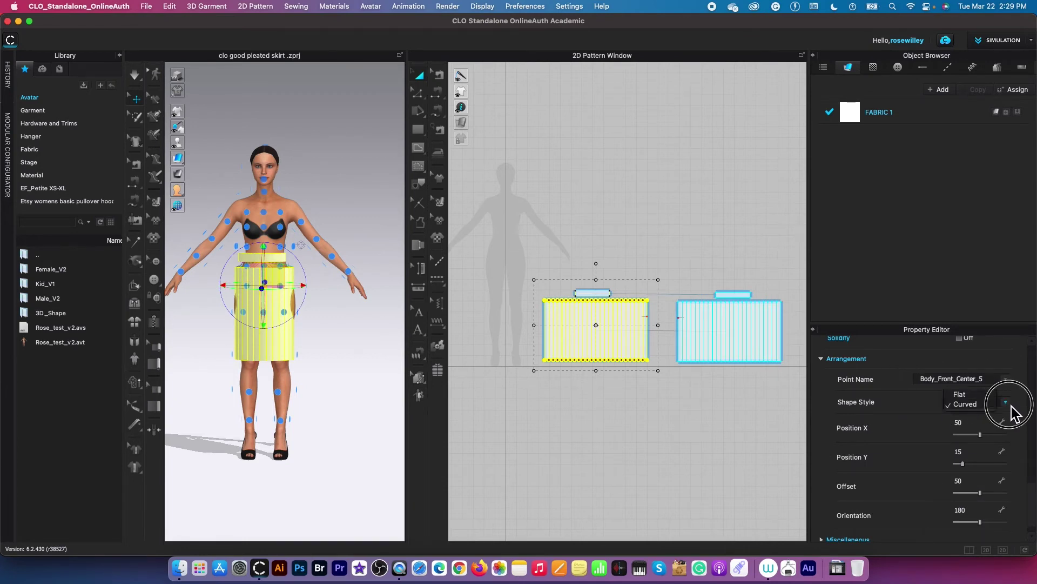
left_click(970, 398)
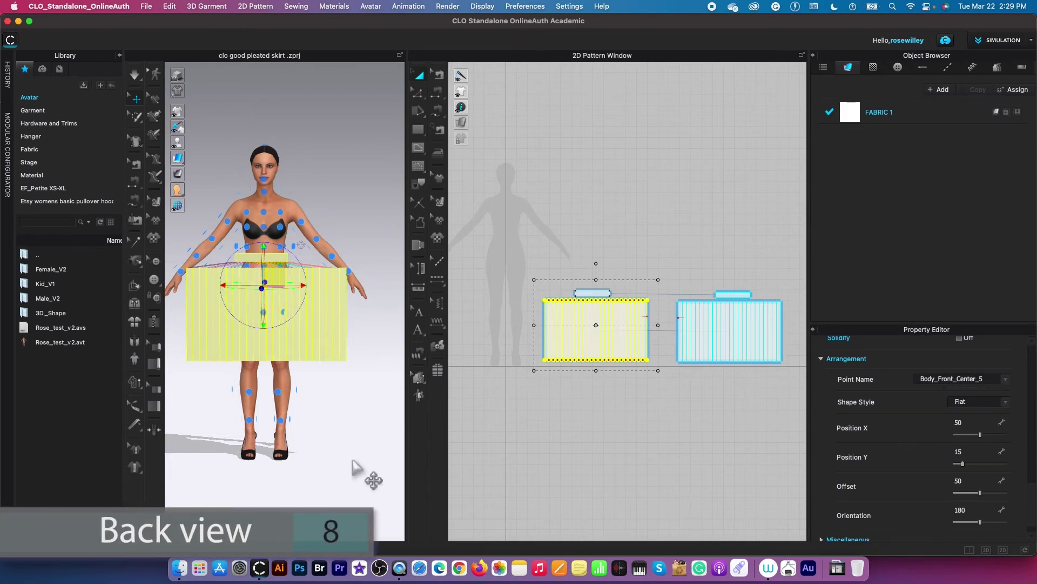
key("8")
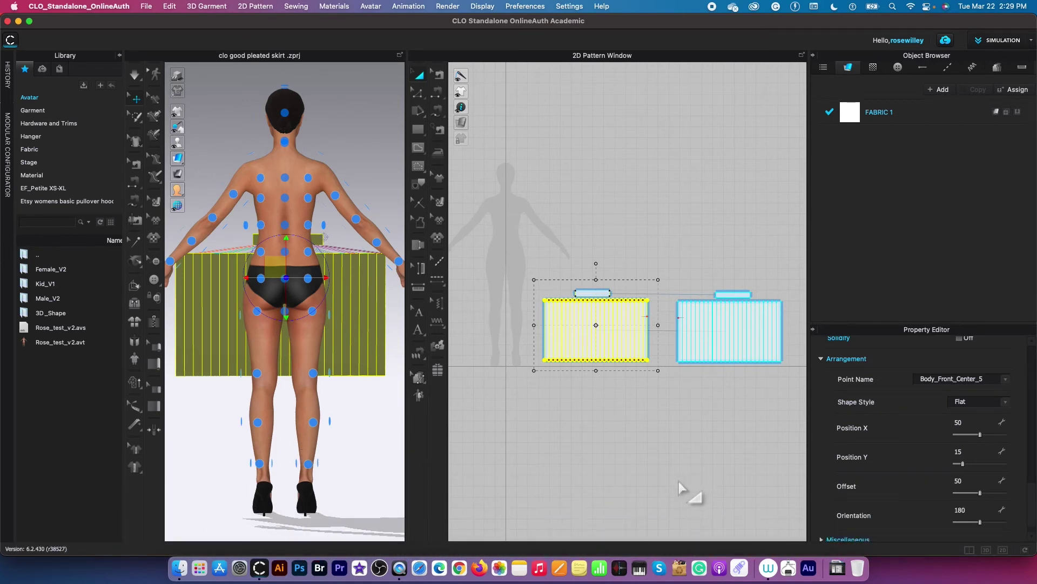
Select the right skirt piece and place it on the Body_Back_Center_5 back hip point
left_click(666, 202)
left_click_drag(669, 208, 797, 423)
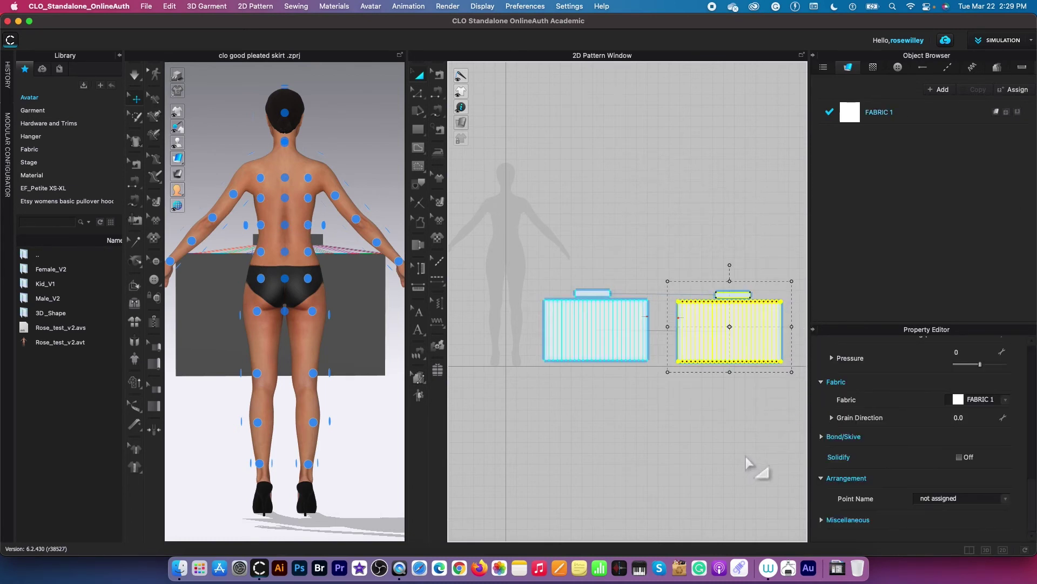
left_click(285, 278)
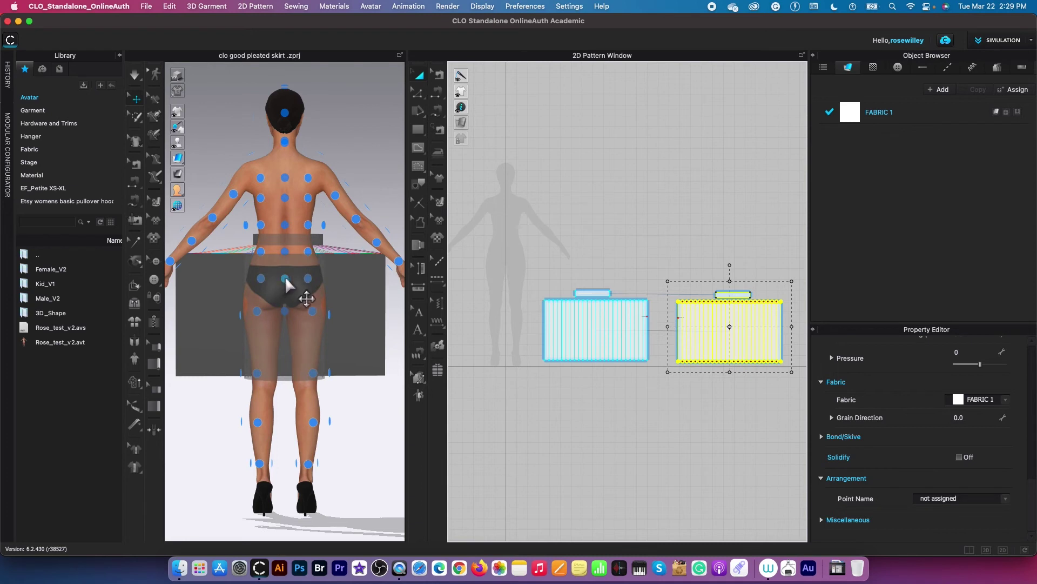
left_click(287, 279)
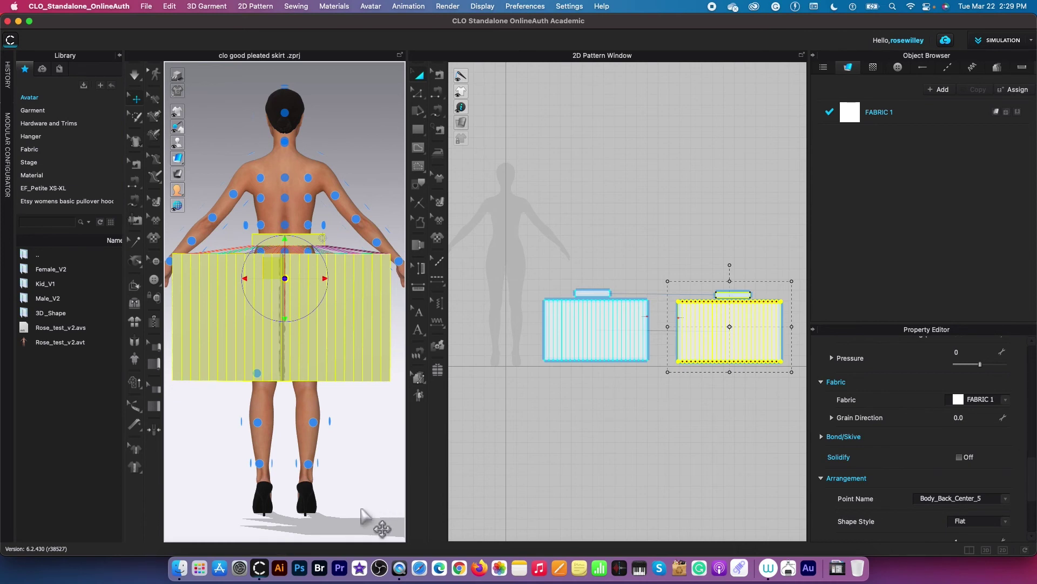
mouse_move(178, 145)
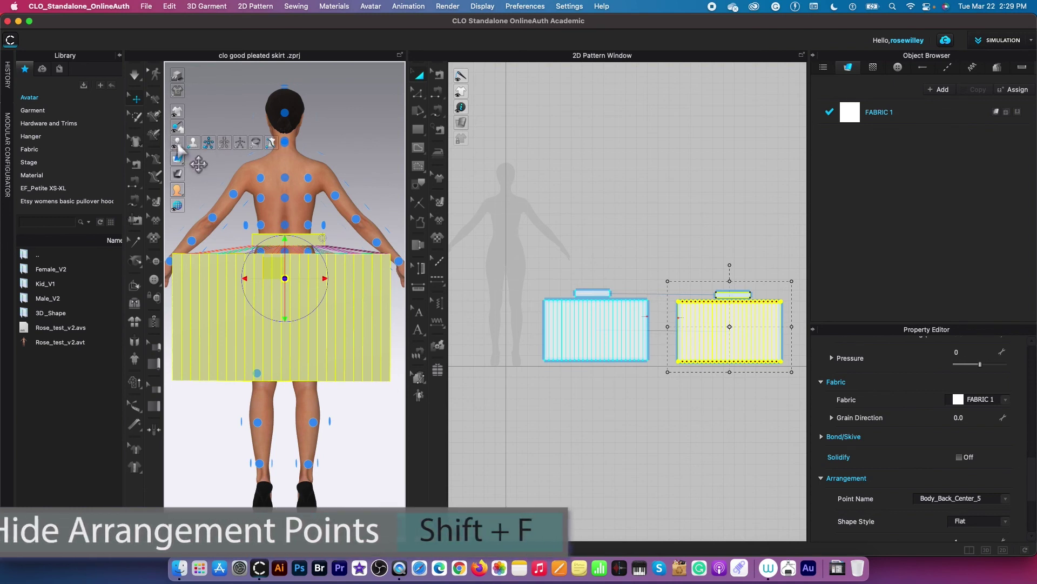
Hide the avatar's arrangement points and return to the front view
left_click(209, 142)
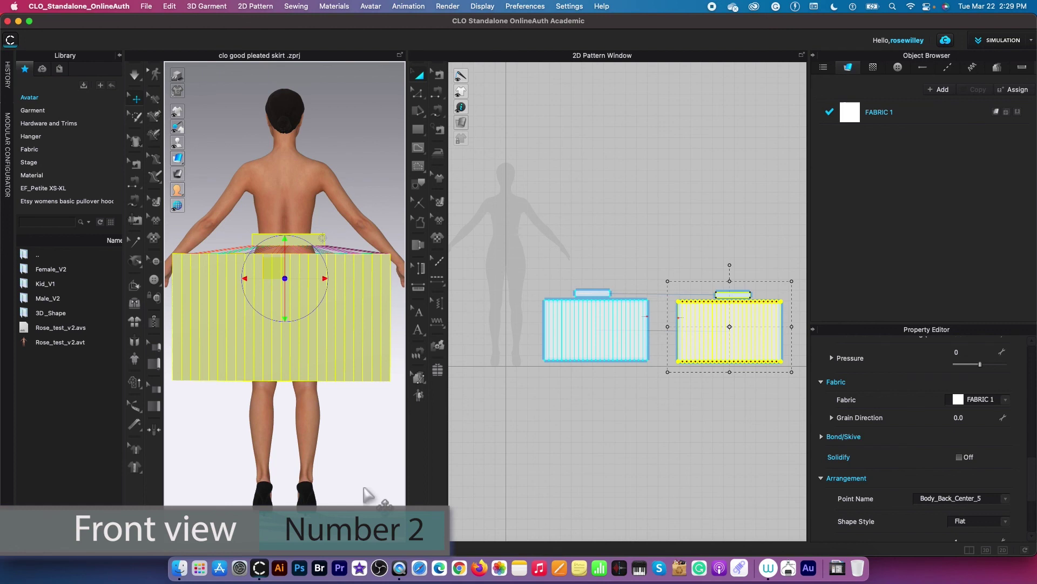
key("2")
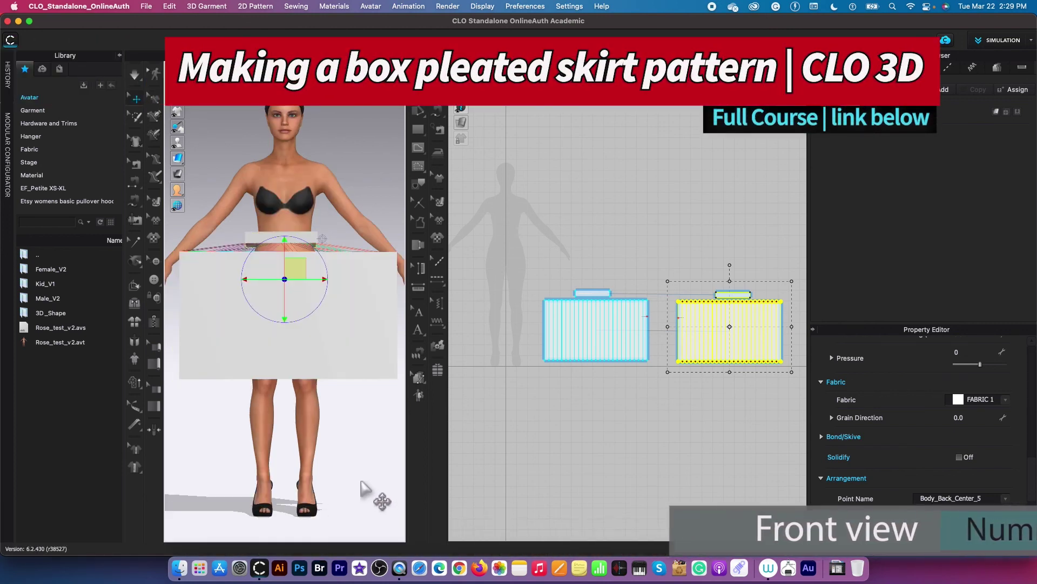